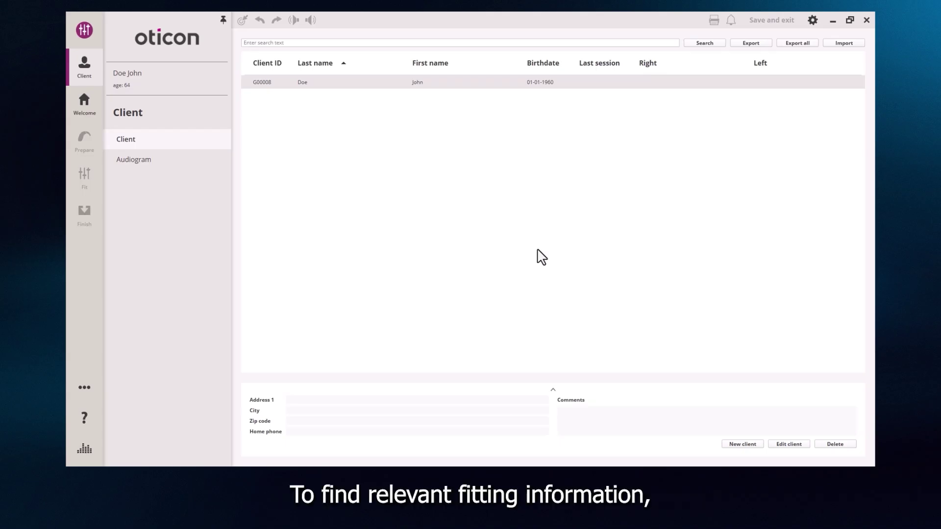
Show the client's audiogram with left and right thresholds from 5 to 75 dB HL
{"action": "left_click", "coordinate": [91, 419]}
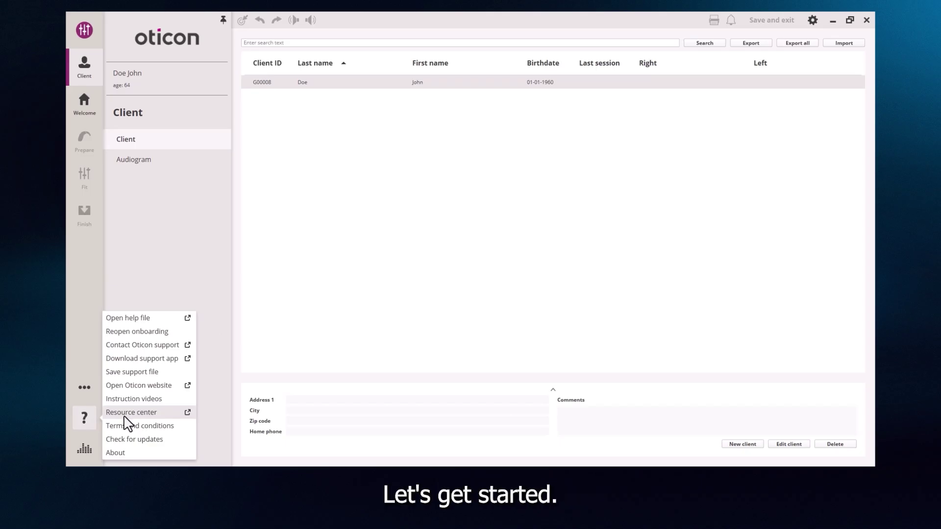
{"action": "left_click", "coordinate": [320, 351]}
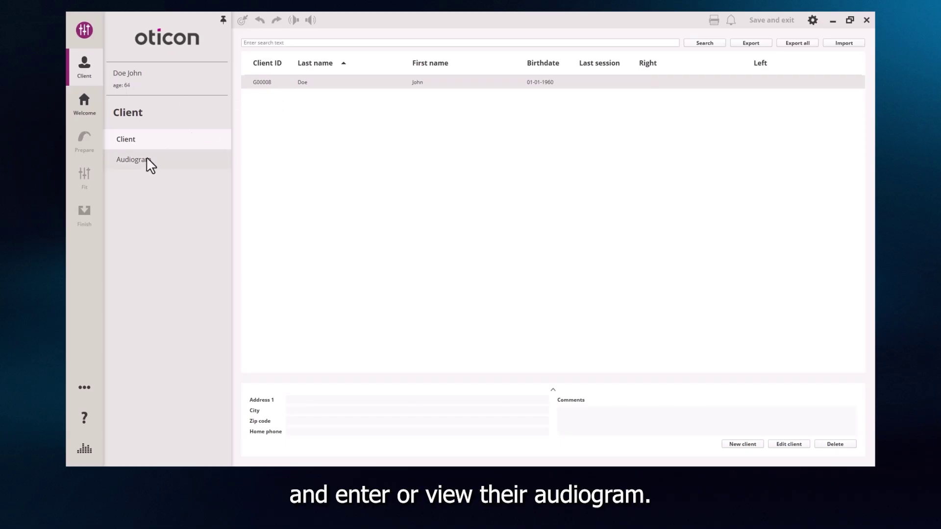
{"action": "left_click", "coordinate": [136, 167]}
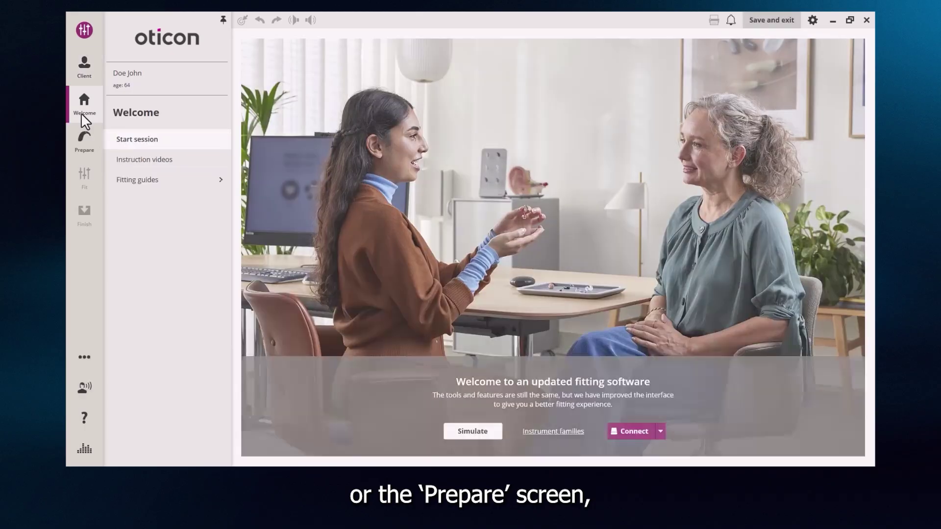
Connect wirelessly to both Intent 1 miniRITE aids from Welcome, then go to Personalisation
{"action": "left_click", "coordinate": [80, 113]}
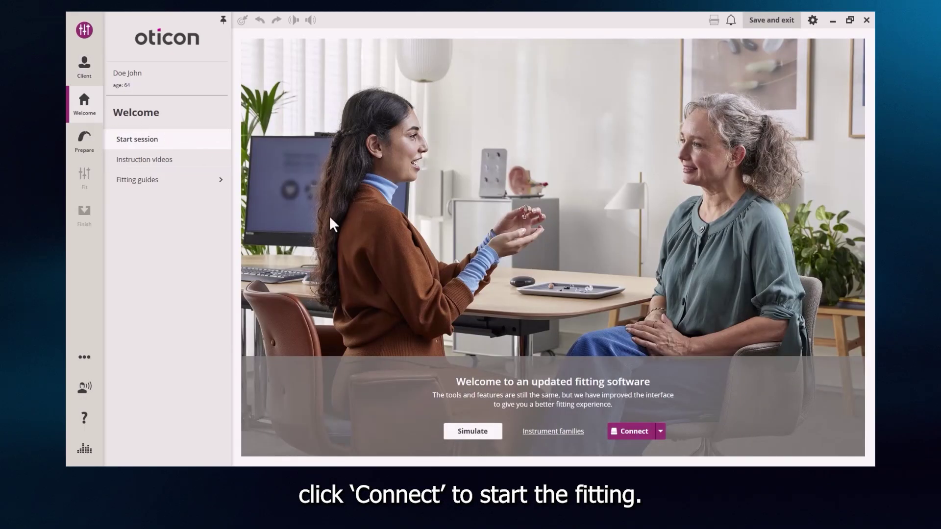
{"action": "left_click", "coordinate": [633, 431]}
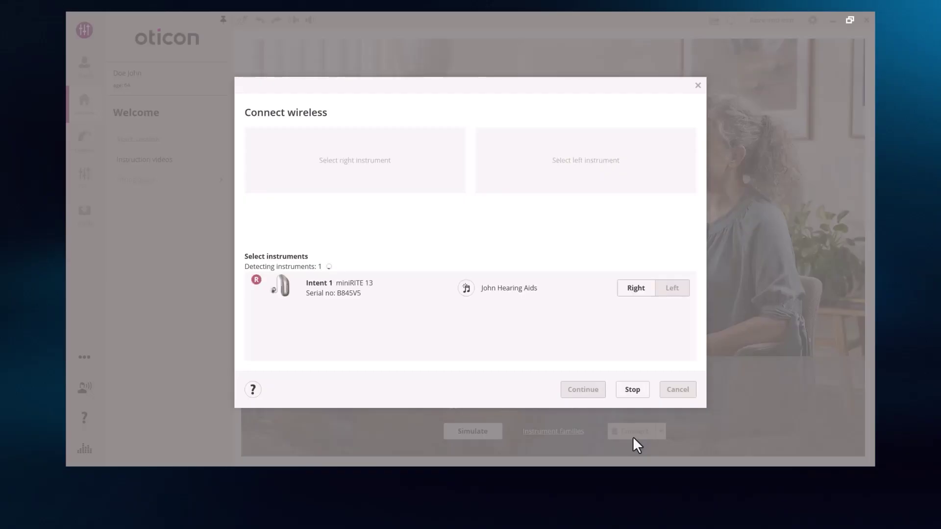
{"action": "left_click", "coordinate": [561, 390]}
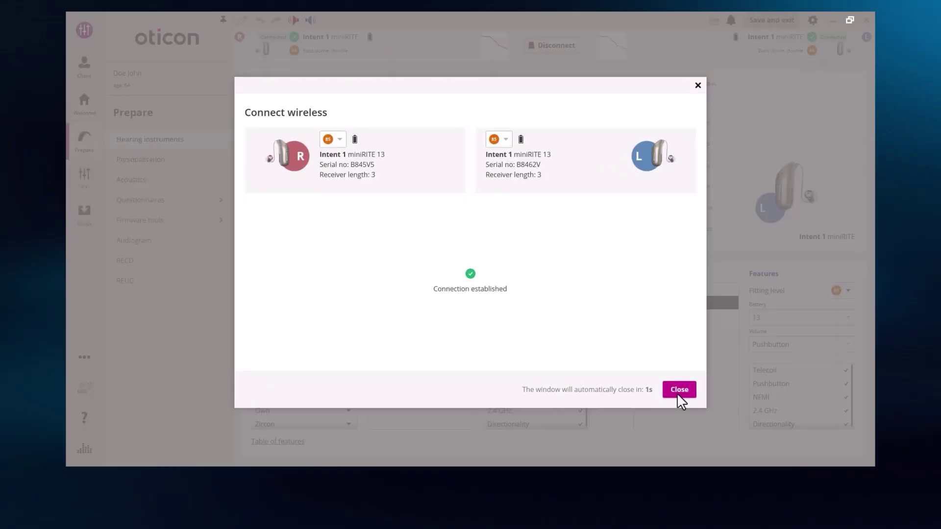
{"action": "left_click", "coordinate": [677, 393]}
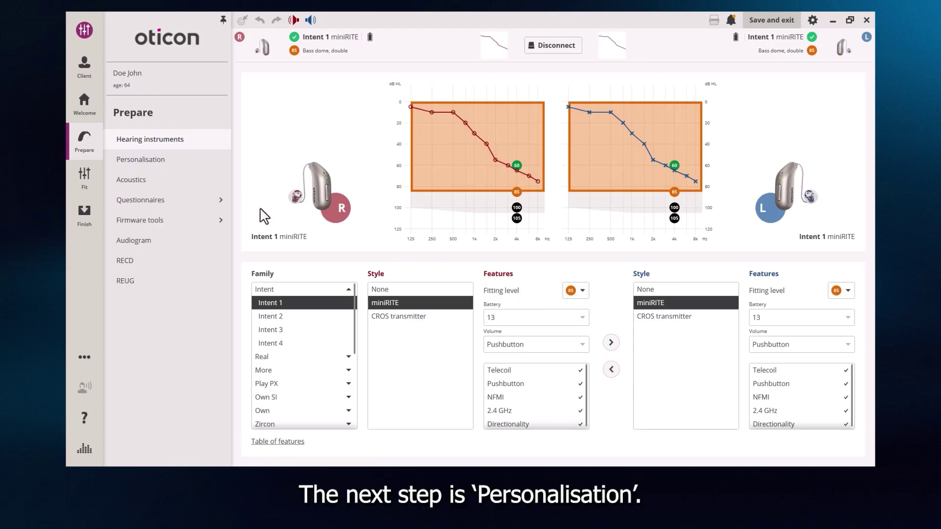
{"action": "left_click", "coordinate": [152, 158]}
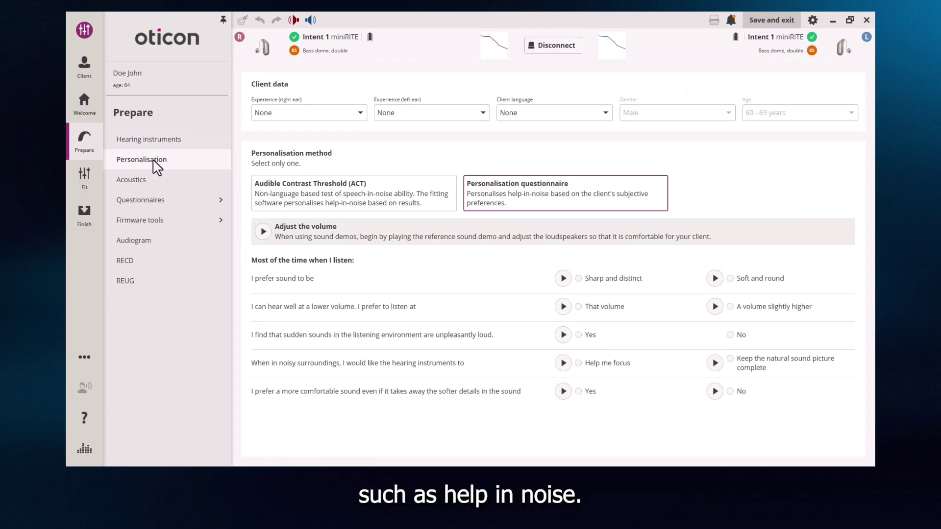
Leave the right-ear experience level and client language both at None
{"action": "left_click", "coordinate": [347, 112]}
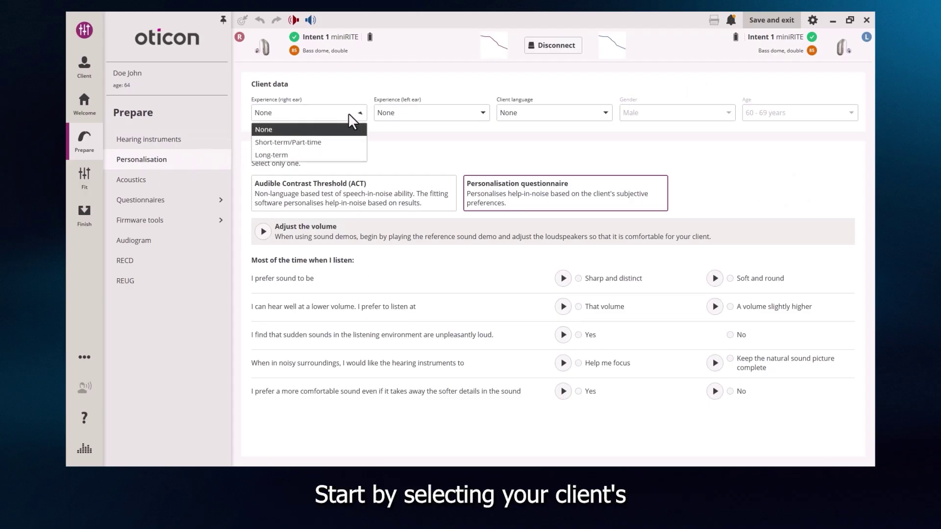
{"action": "left_click", "coordinate": [348, 113]}
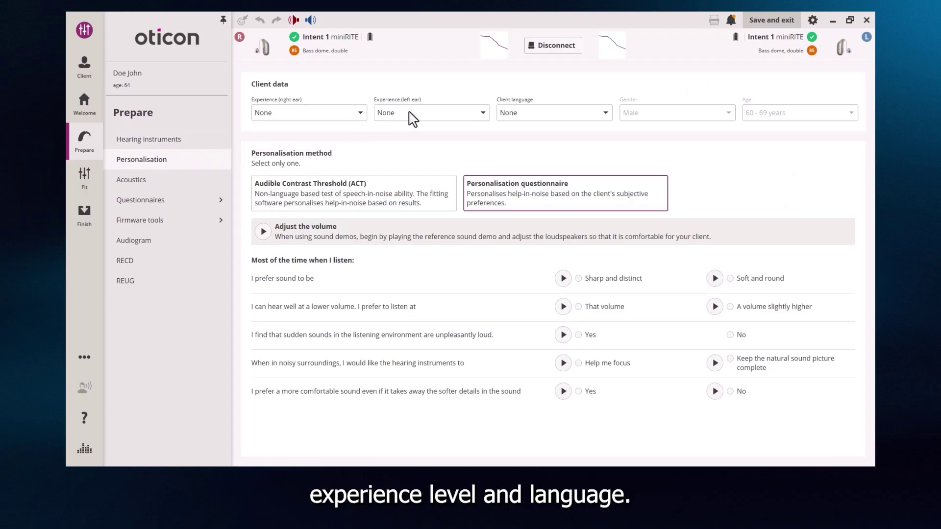
{"action": "left_click", "coordinate": [548, 115]}
{"action": "scroll", "coordinate": [552, 168], "scroll_direction": "down", "scroll_amount": 5}
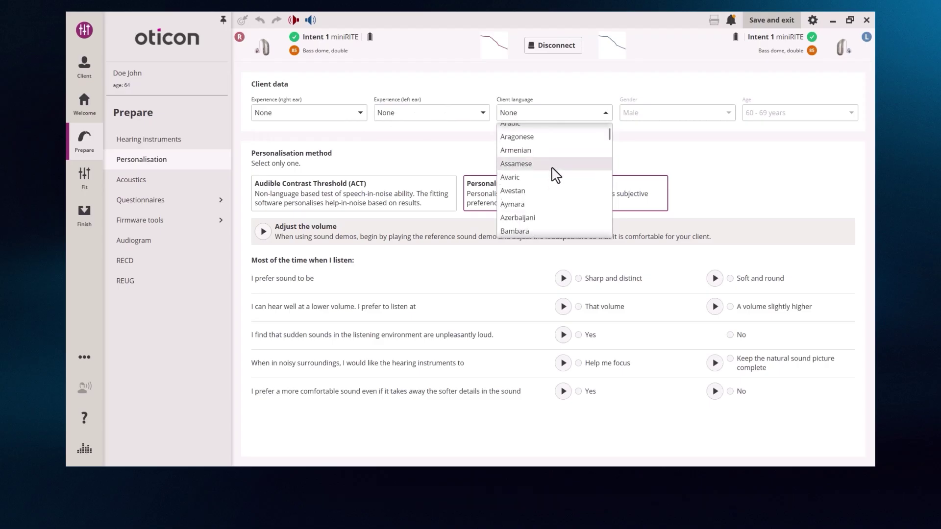
{"action": "scroll", "coordinate": [558, 161], "scroll_direction": "down", "scroll_amount": 3}
{"action": "left_click", "coordinate": [556, 111]}
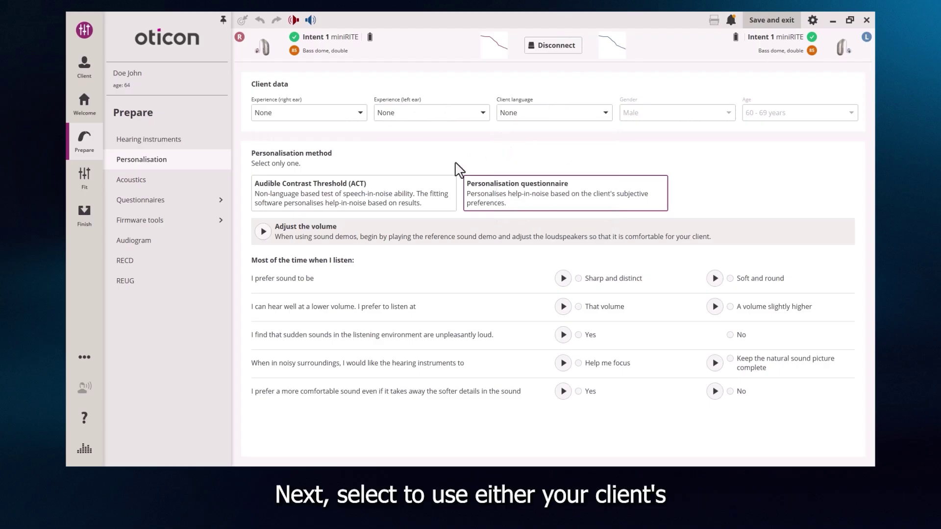
Choose Audible Contrast Threshold, enter an ACT of 7 dB nCL and save
{"action": "left_click", "coordinate": [366, 211]}
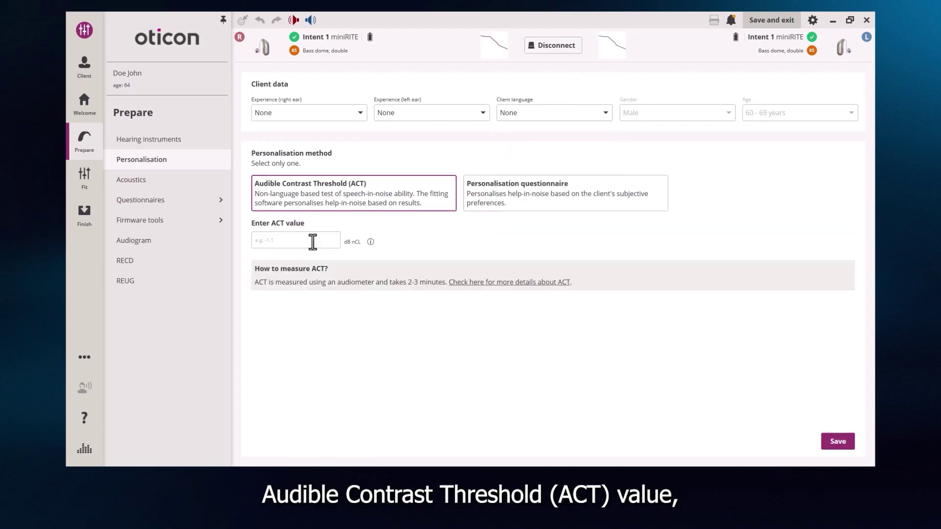
{"action": "type", "text": "7"}
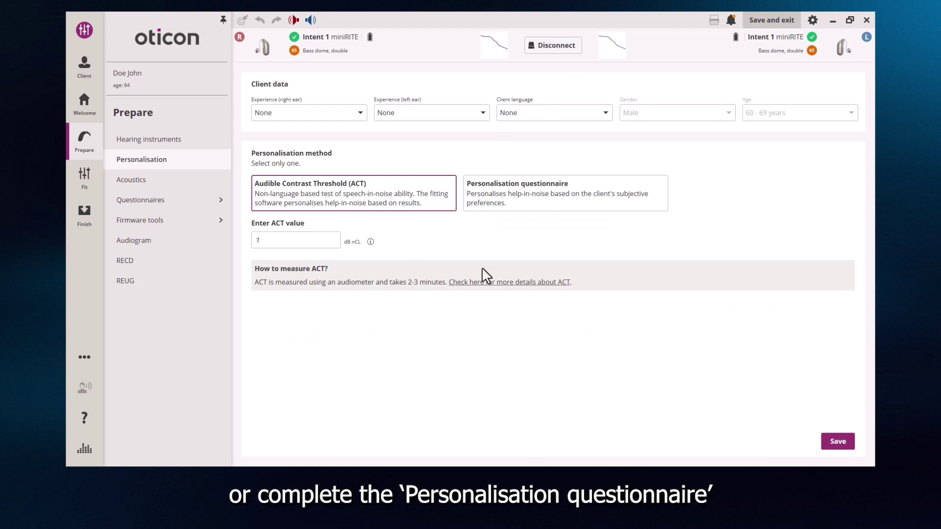
{"action": "left_click", "coordinate": [837, 442]}
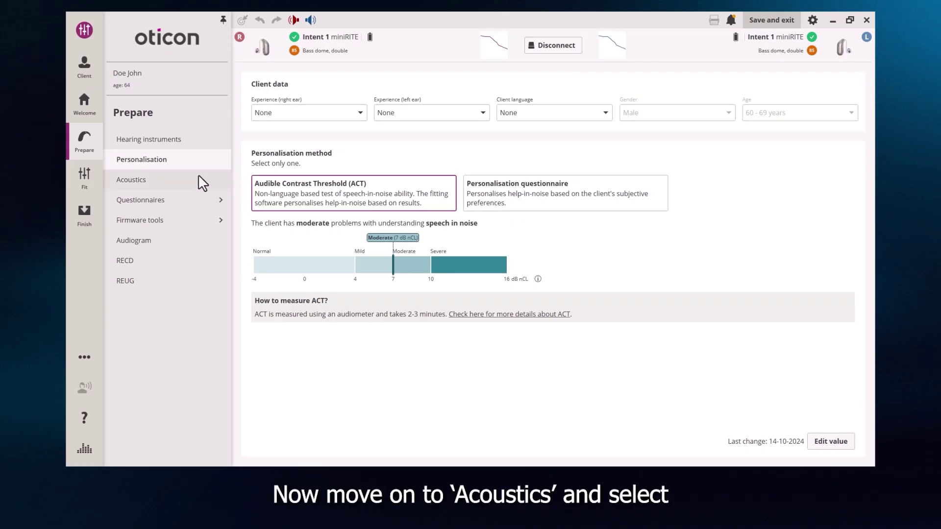
Check the right aid's earpiece options in Acoustics, keeping the Bass dome, double
{"action": "left_click", "coordinate": [167, 185]}
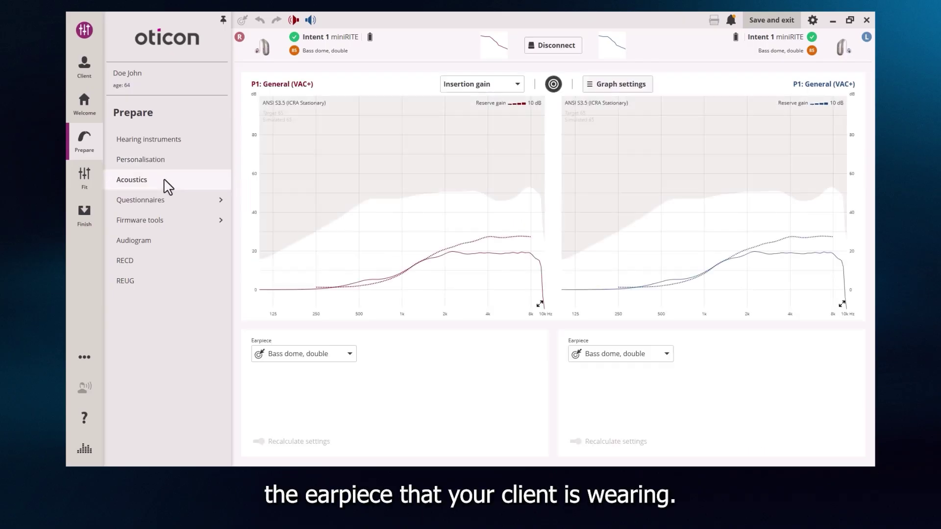
{"action": "left_click", "coordinate": [351, 358]}
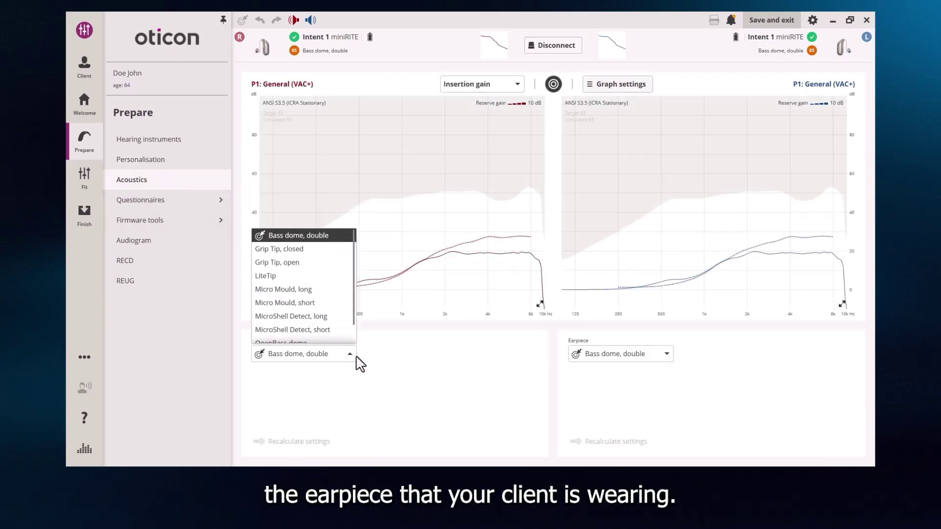
{"action": "scroll", "coordinate": [325, 319], "scroll_direction": "down", "scroll_amount": 1}
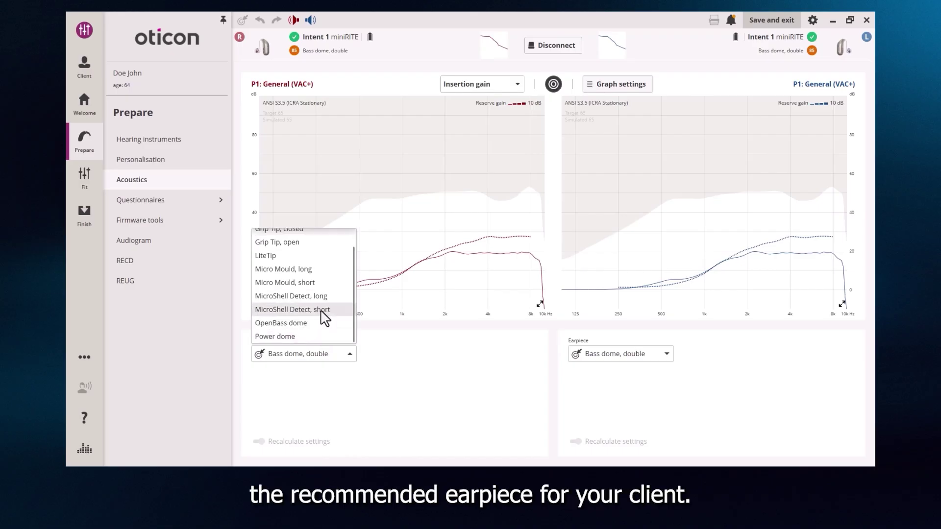
{"action": "scroll", "coordinate": [322, 309], "scroll_direction": "up", "scroll_amount": 1}
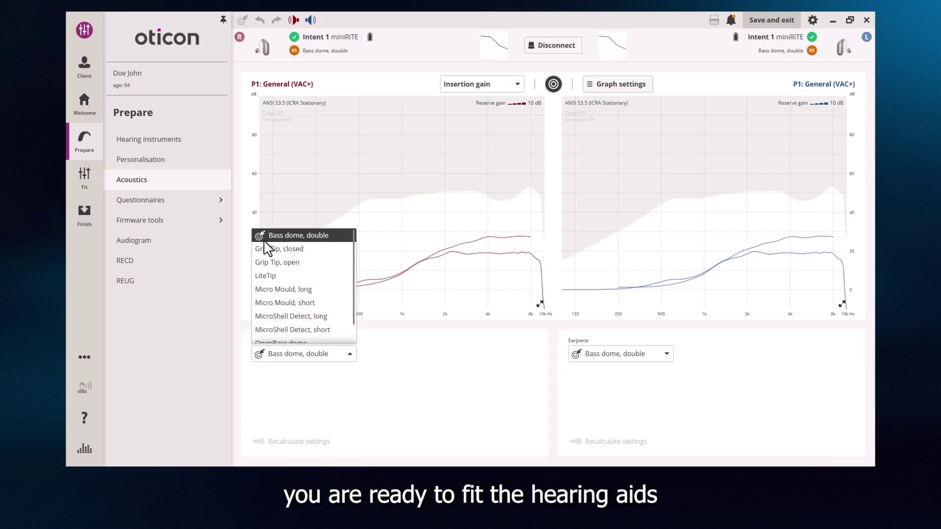
{"action": "left_click", "coordinate": [84, 188]}
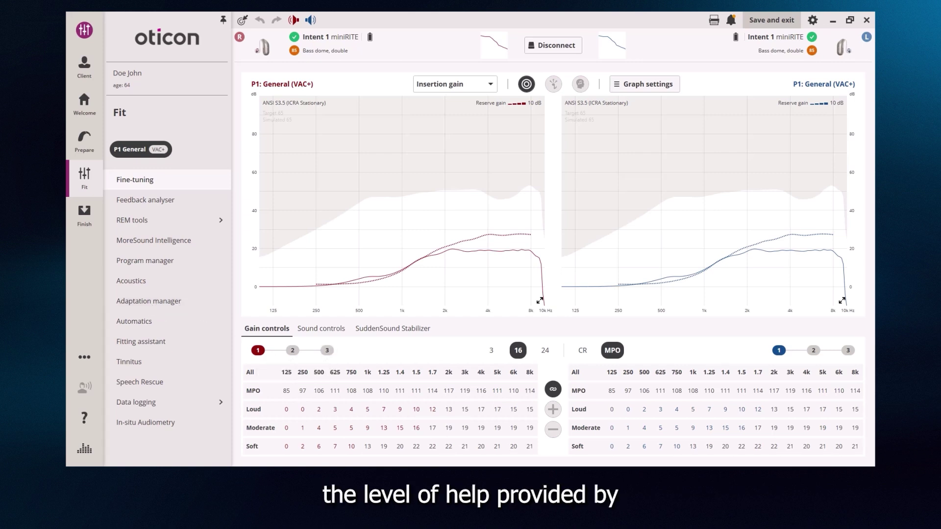
Review SuddenSound Stabilizer, brightness and soft sound settings, then open the Feedback analyser
{"action": "left_click", "coordinate": [404, 335]}
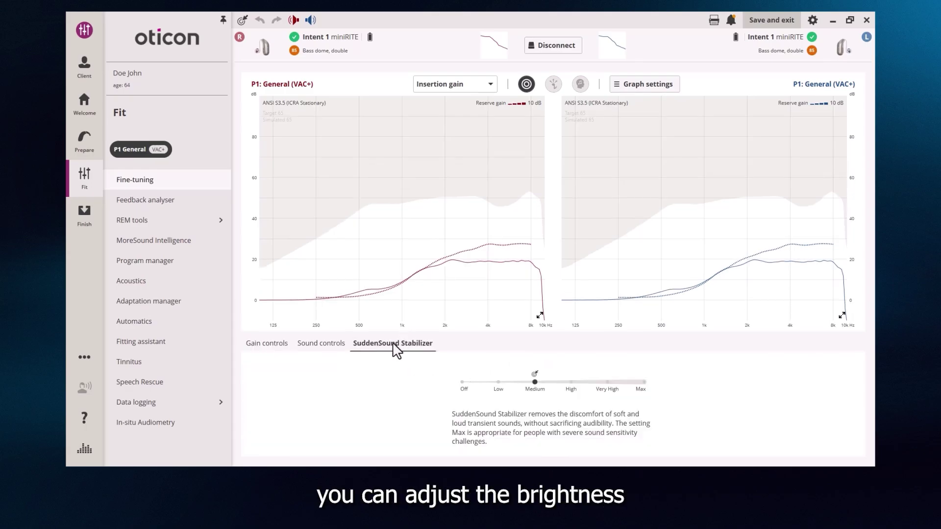
{"action": "left_click", "coordinate": [328, 344]}
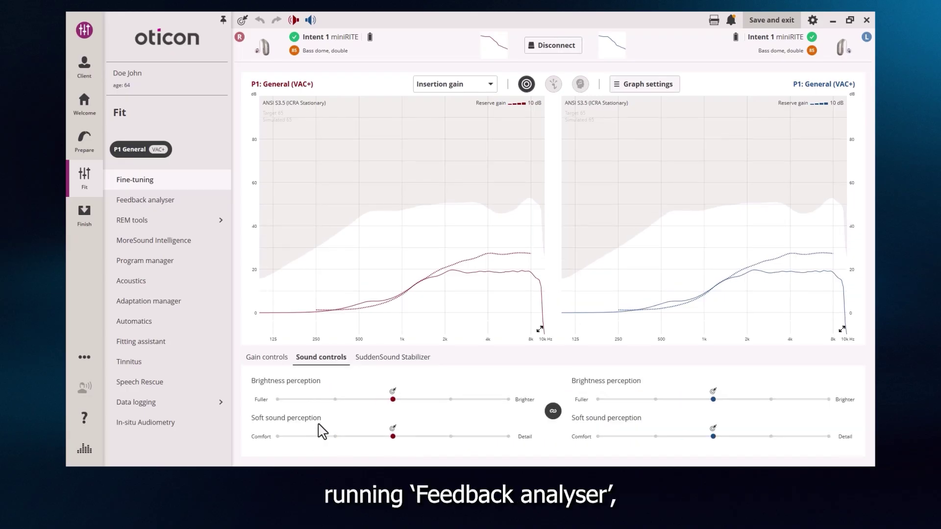
{"action": "left_click", "coordinate": [157, 204]}
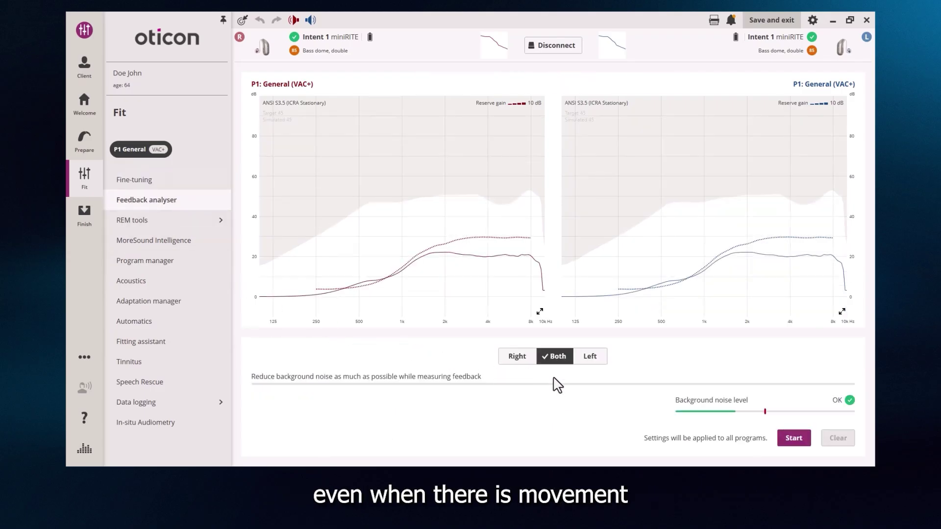
Run the feedback analysis on both aids, then open REM AutoFit under REM tools
{"action": "left_click", "coordinate": [794, 438]}
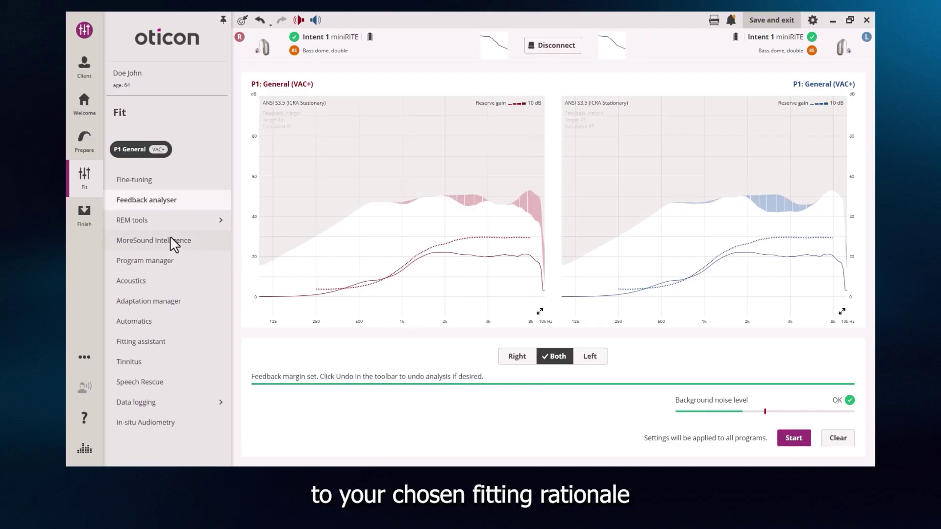
{"action": "left_click", "coordinate": [162, 220]}
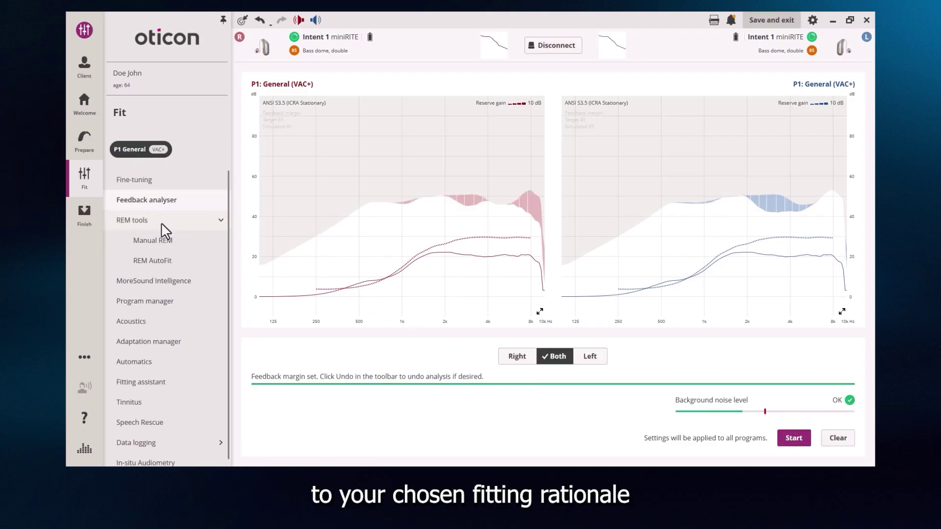
{"action": "left_click", "coordinate": [154, 262]}
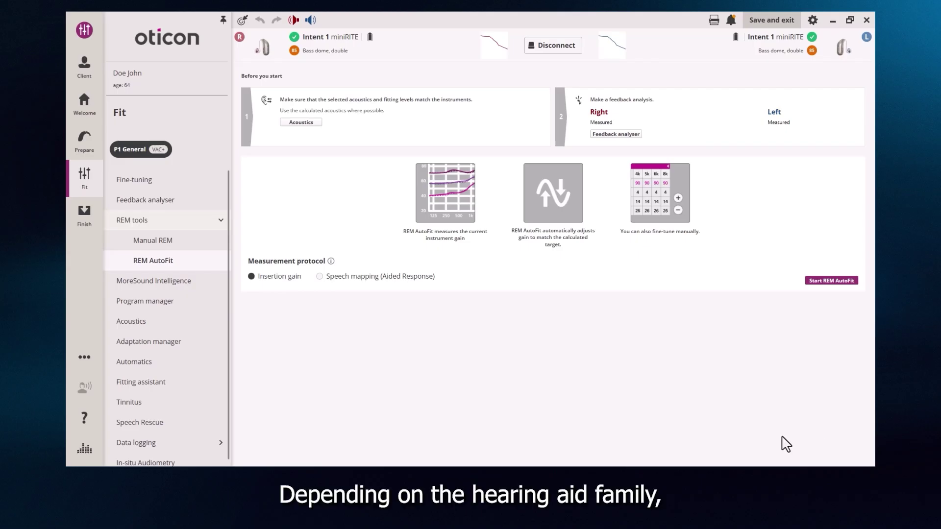
In MoreSound Intelligence, move the Simple situation to difficult and back to easy
{"action": "left_click", "coordinate": [161, 282]}
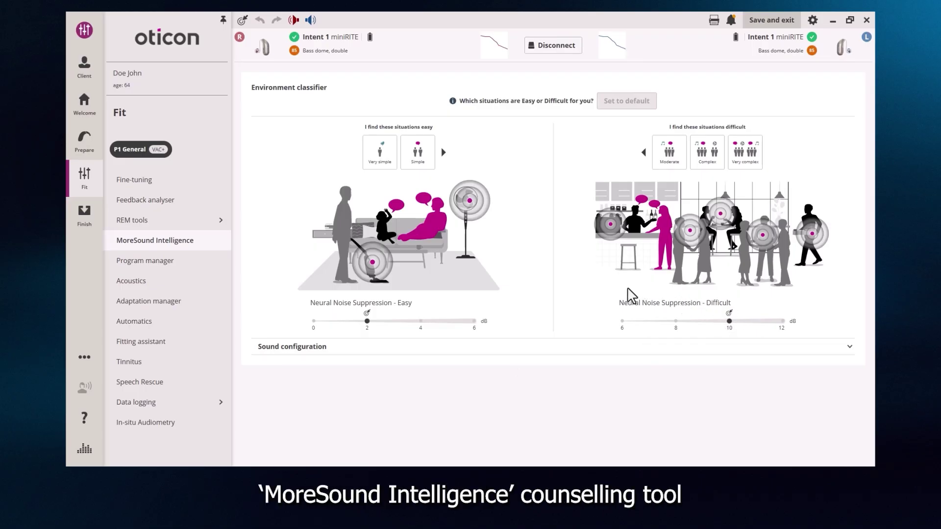
{"action": "left_click", "coordinate": [443, 152]}
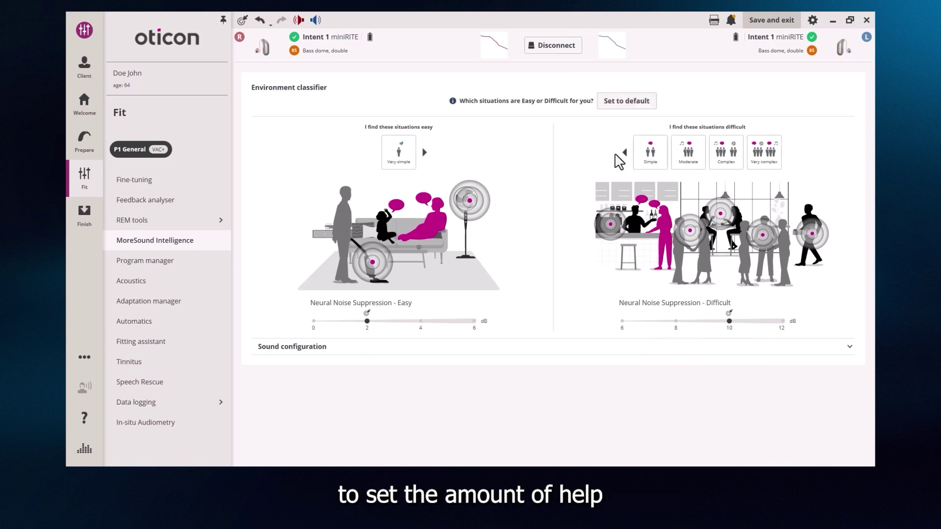
{"action": "left_click", "coordinate": [624, 153]}
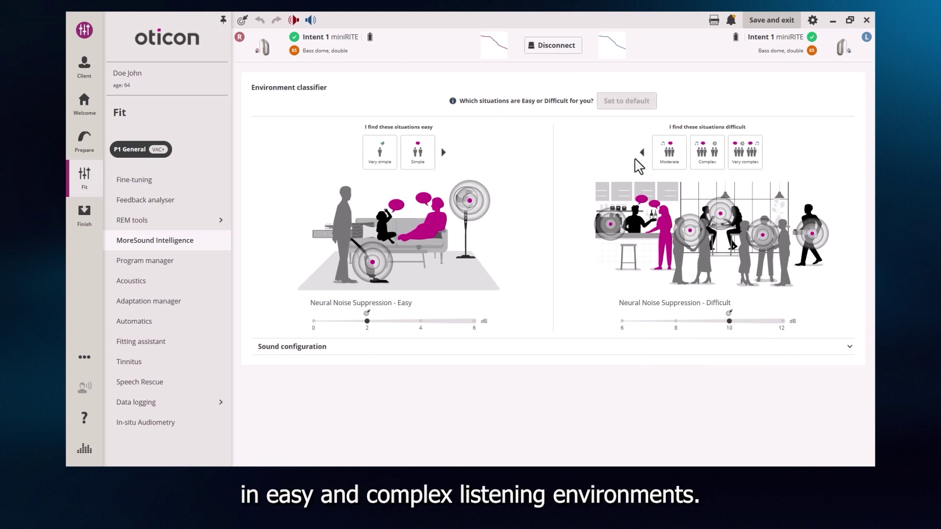
{"action": "left_click", "coordinate": [145, 272]}
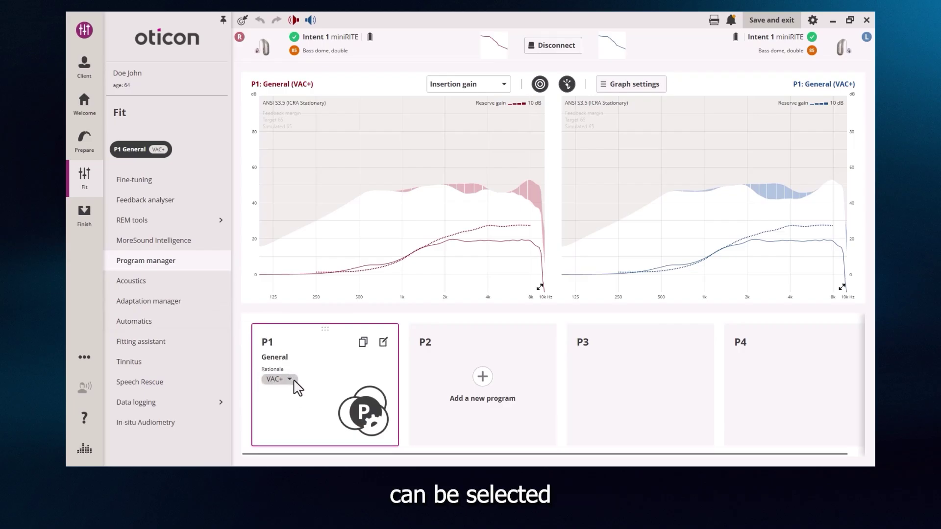
Check P1's rationale list, keeping VAC+, and expand the Data logging pages
{"action": "left_click", "coordinate": [290, 380]}
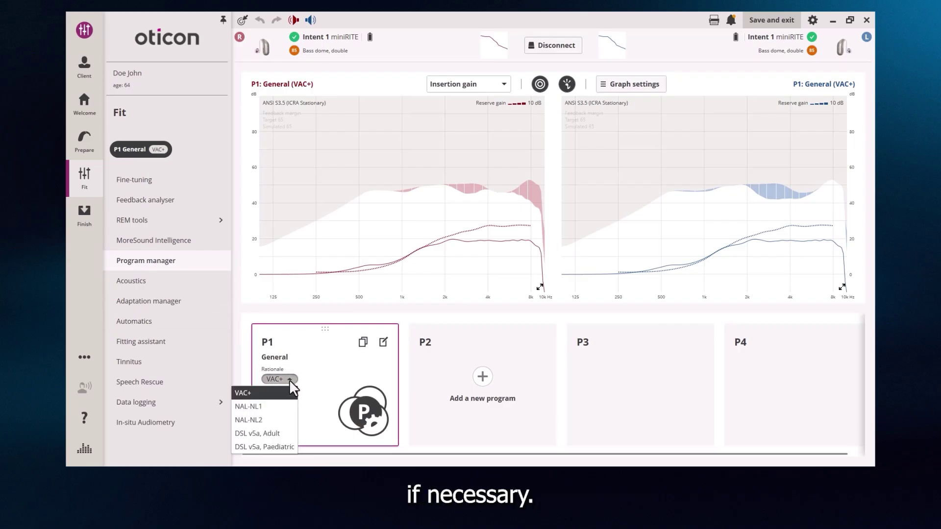
{"action": "left_click", "coordinate": [289, 380]}
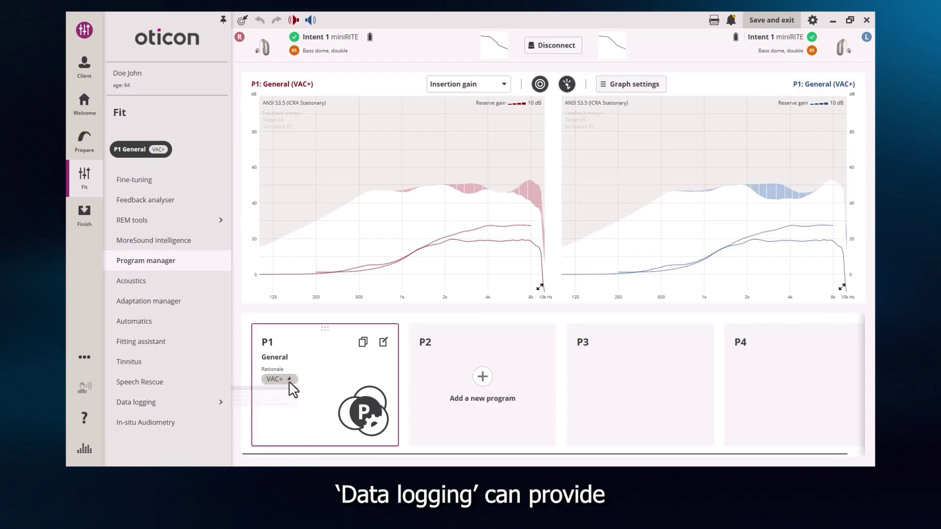
{"action": "left_click", "coordinate": [157, 404]}
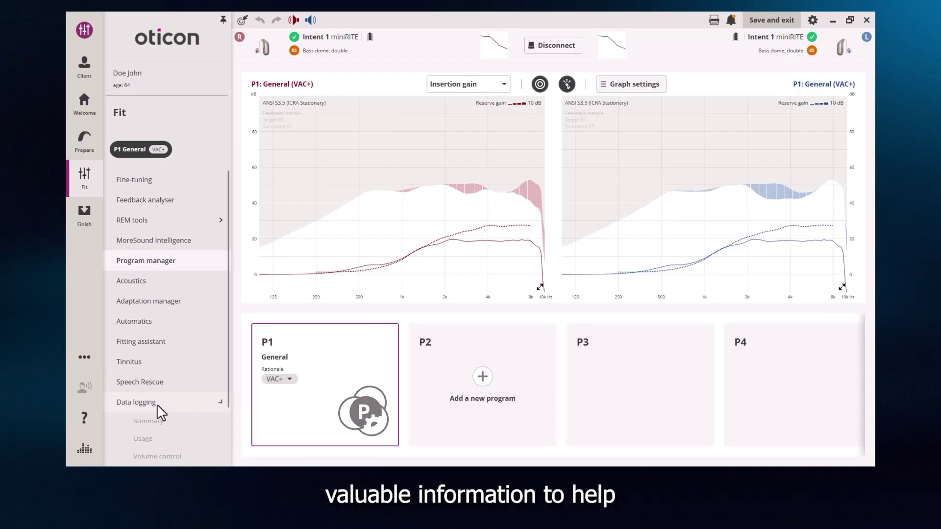
In the Data logging Summary, mark Client agrees for conversation activity logging
{"action": "left_click", "coordinate": [157, 427]}
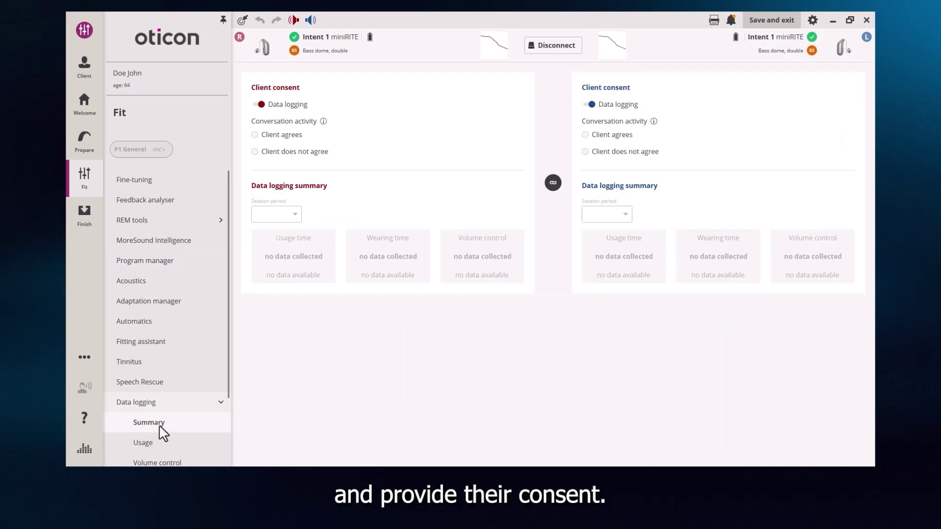
{"action": "left_click", "coordinate": [255, 135]}
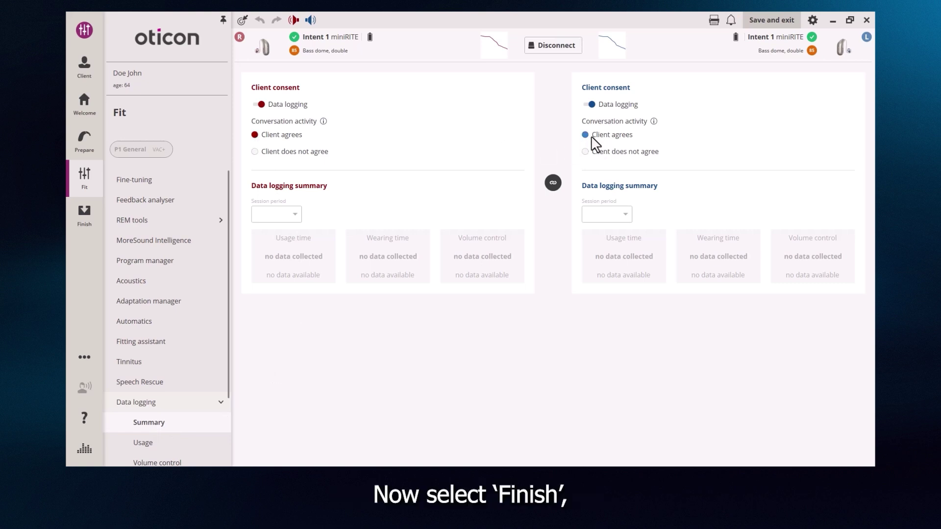
{"action": "left_click", "coordinate": [85, 216]}
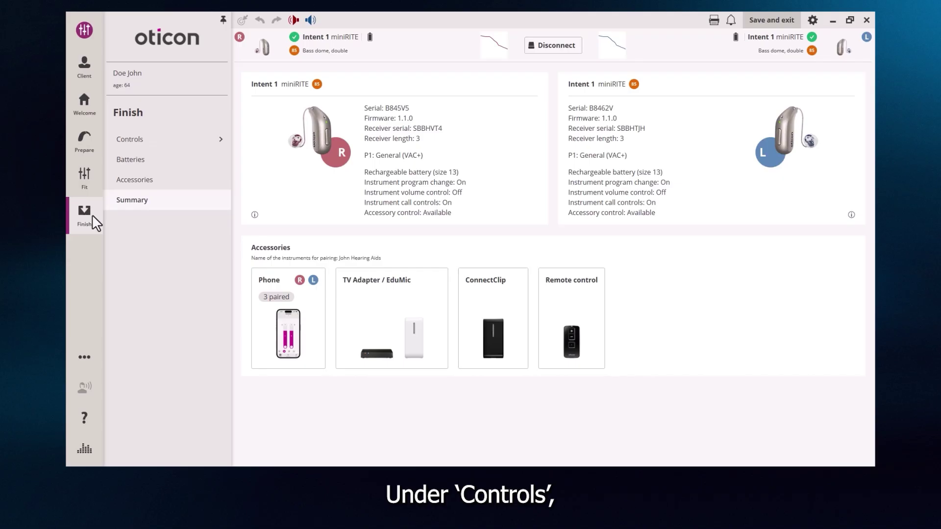
Review Buttons and taps and Visual indicators under Controls, then choose Save and exit
{"action": "left_click", "coordinate": [152, 140]}
{"action": "left_click", "coordinate": [172, 161]}
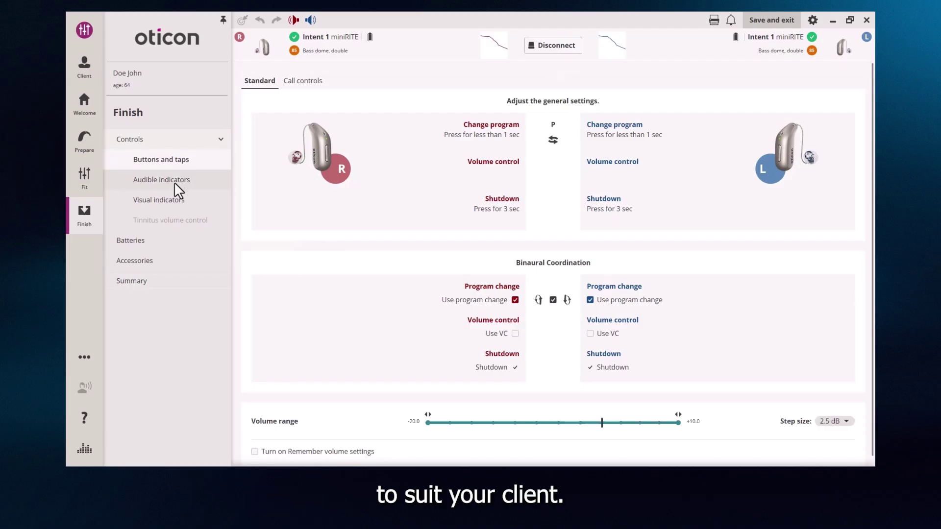
{"action": "left_click", "coordinate": [175, 196]}
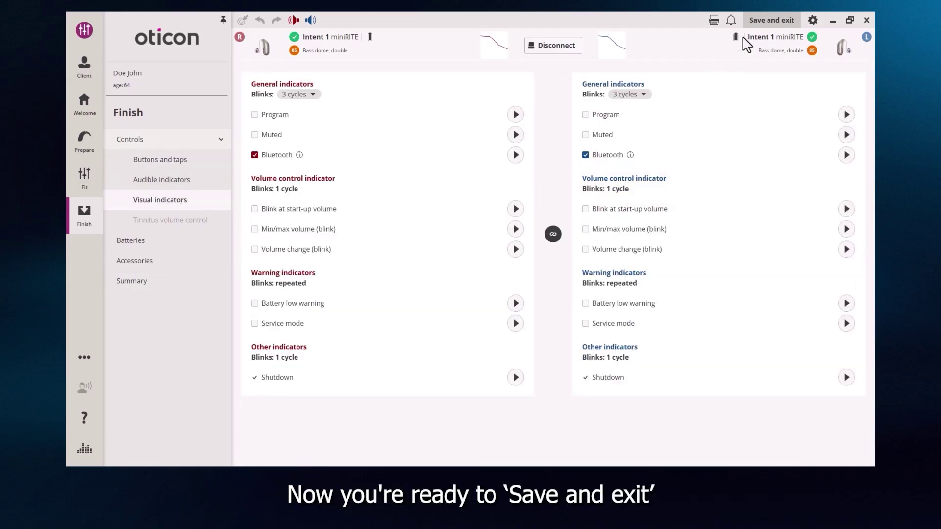
{"action": "left_click", "coordinate": [773, 24]}
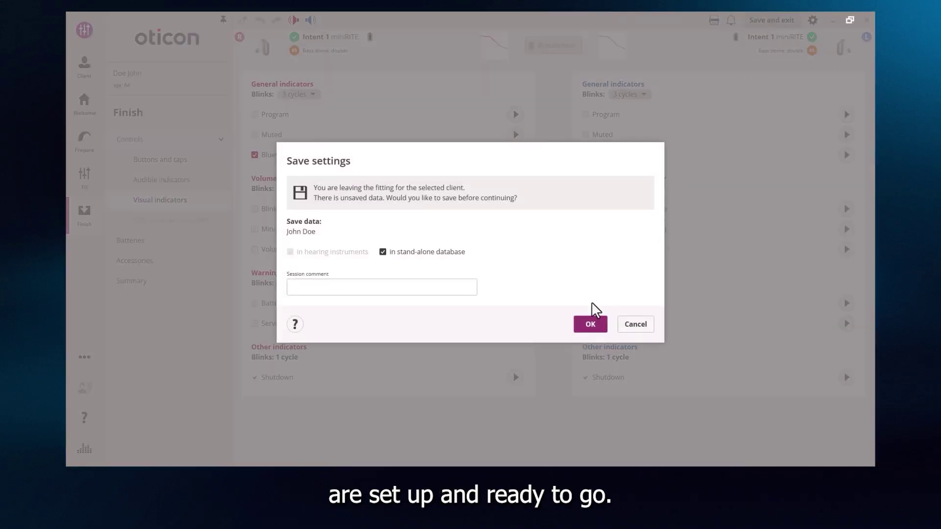
Confirm the Save settings dialog so the fitting is saved and the hearing instruments disconnect
{"action": "left_click", "coordinate": [591, 324]}
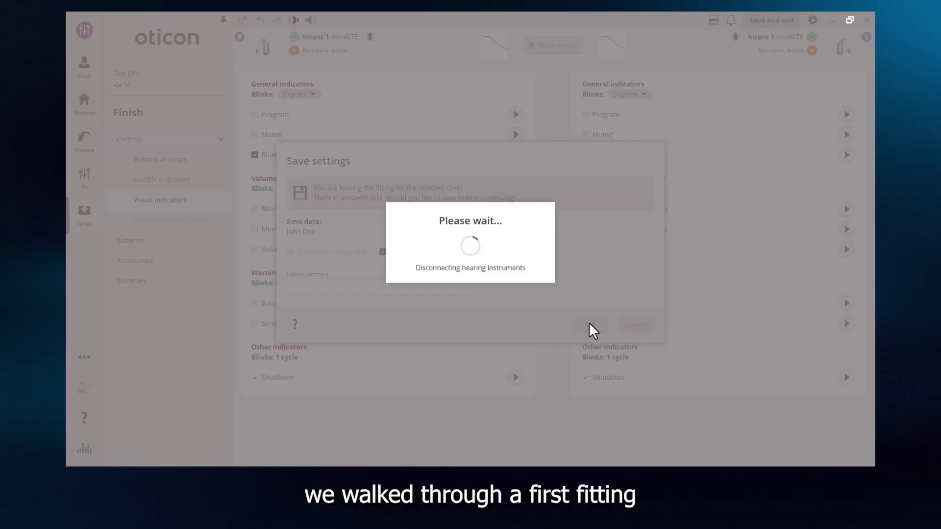